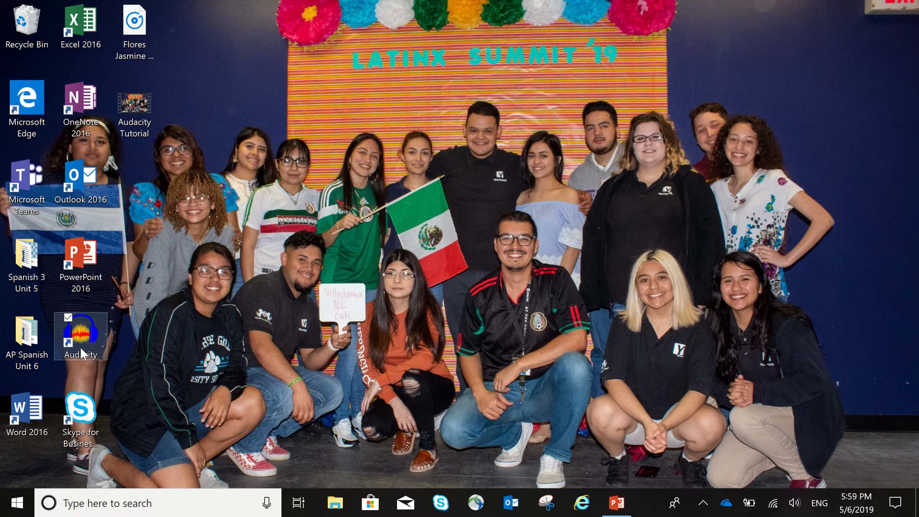
Open Audacity and narrow the recording meter so that the editing tools fit beside it.
double_click(81, 350)
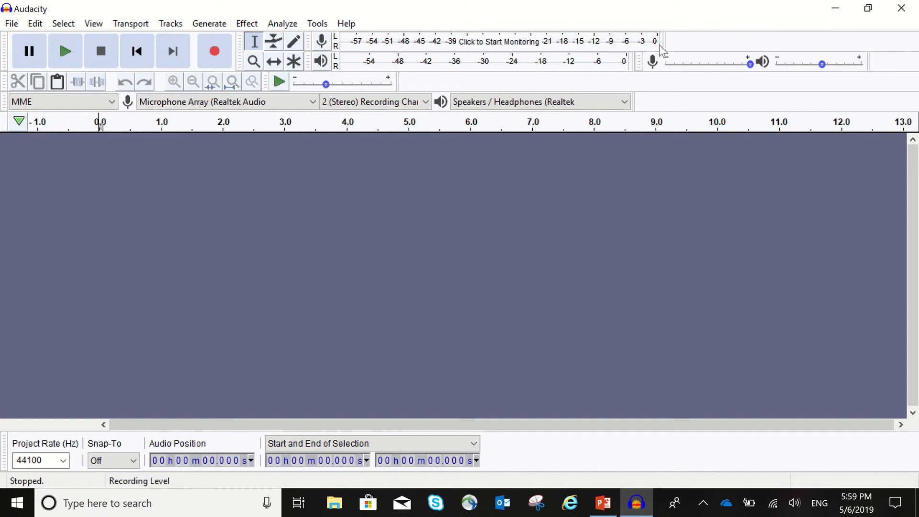
left_click_drag(663, 50, 604, 42)
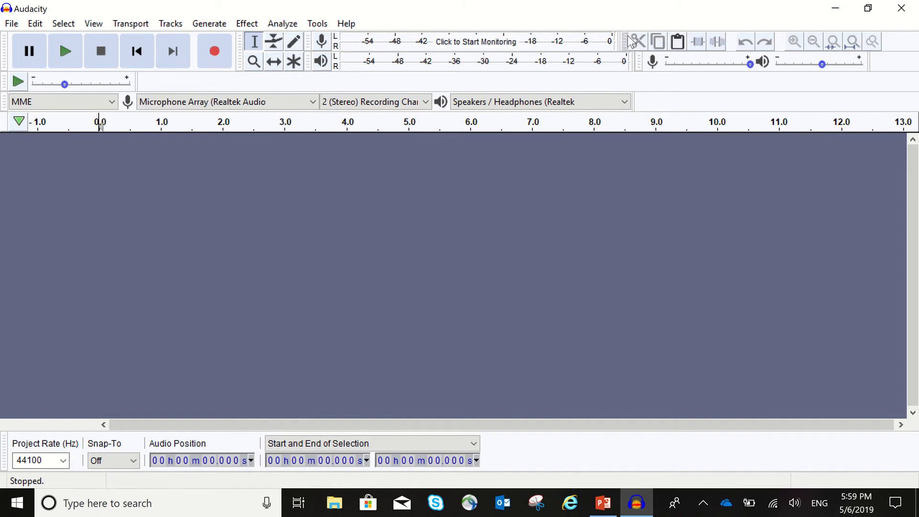
left_click_drag(619, 42, 642, 45)
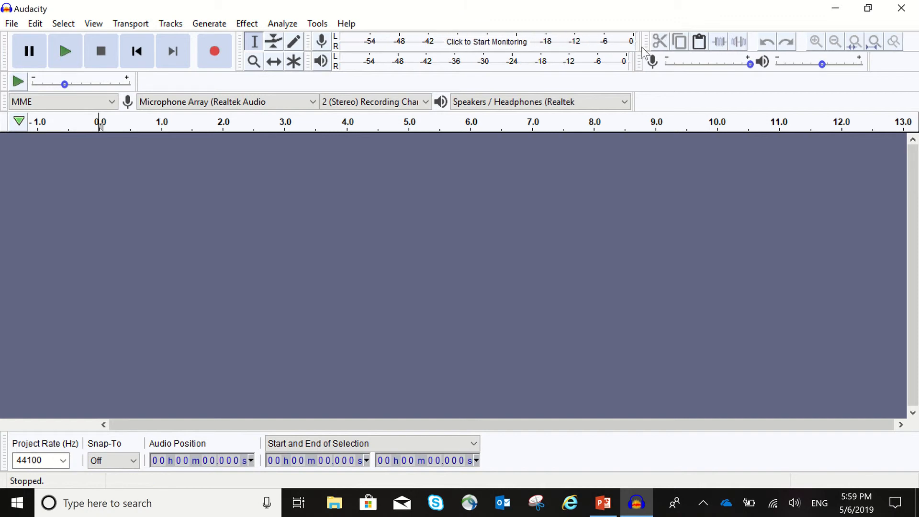
Start monitoring the microphone input level on the recording meter.
left_click(322, 42)
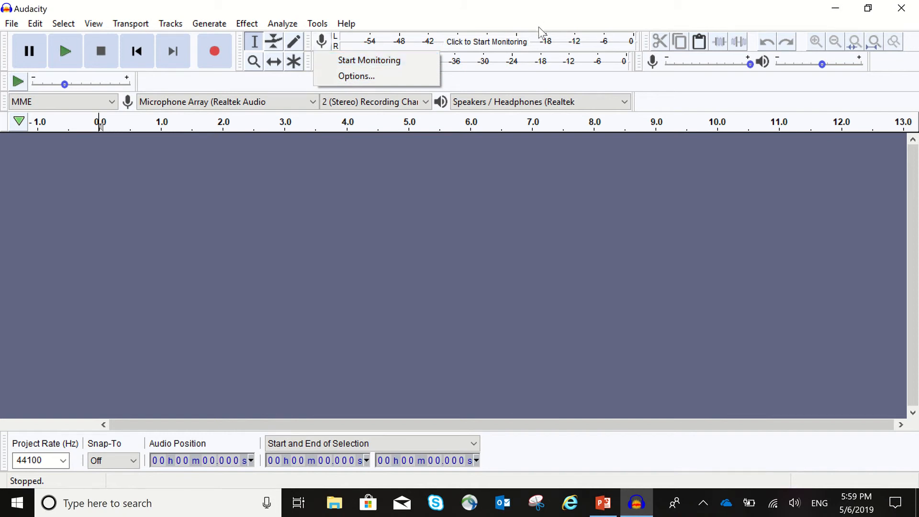
left_click(530, 38)
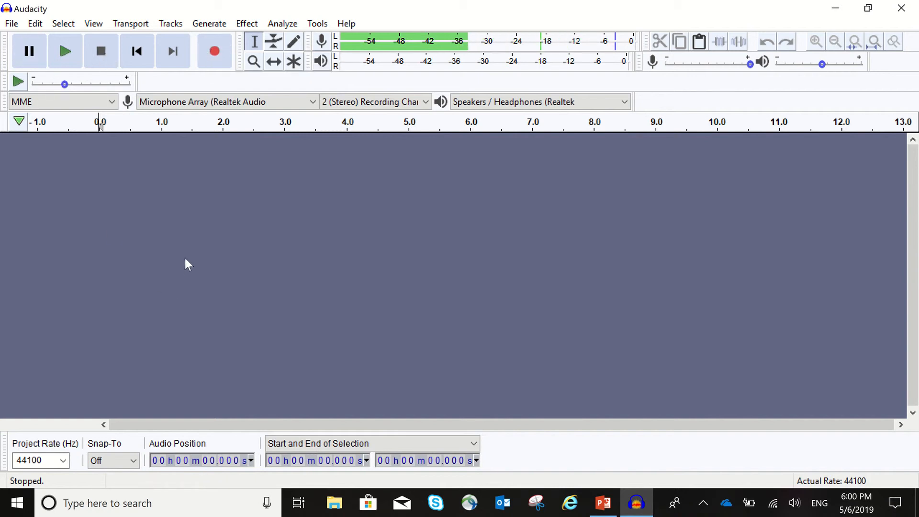
Record a stereo voice track from the microphone, pausing and resuming the same recording between takes, and leave it paused at the end.
left_click(220, 53)
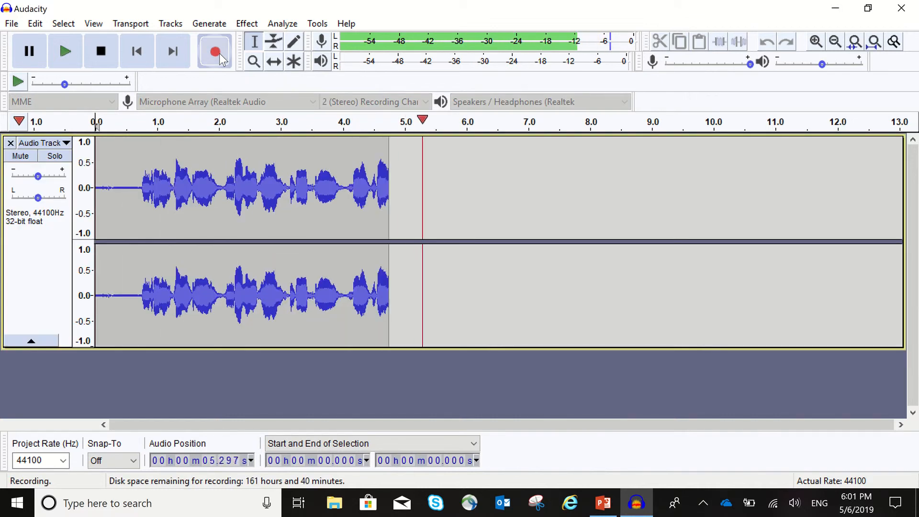
left_click(32, 56)
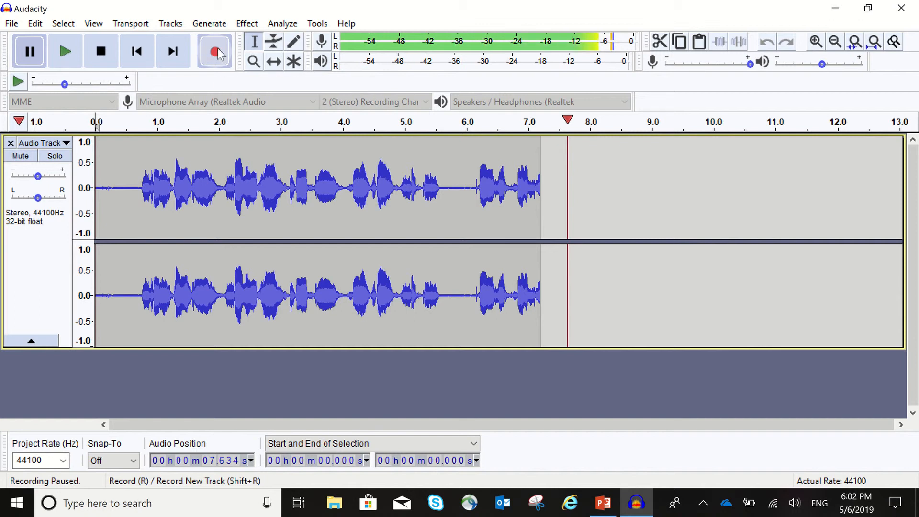
left_click(30, 51)
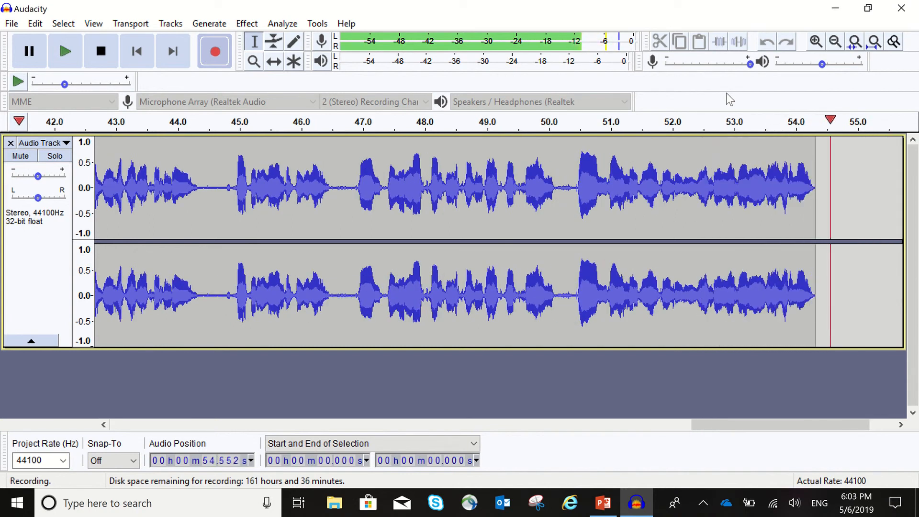
left_click(30, 54)
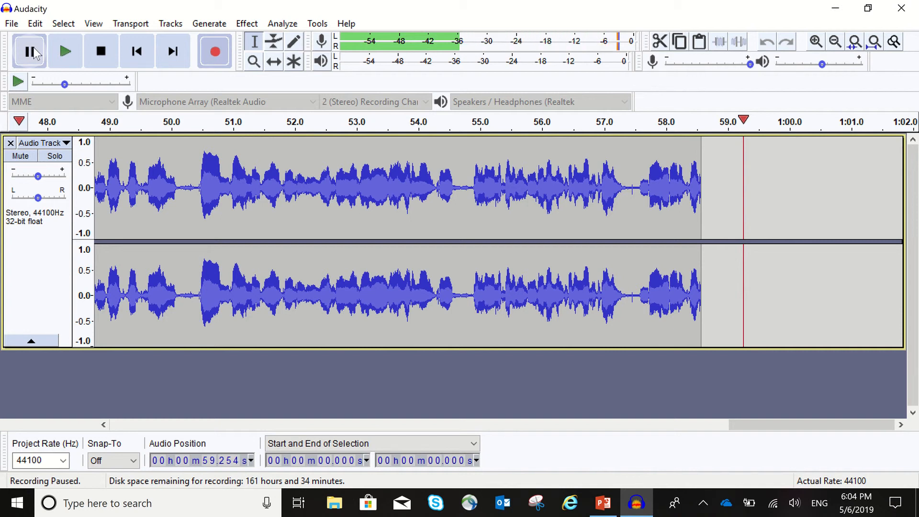
left_click(34, 51)
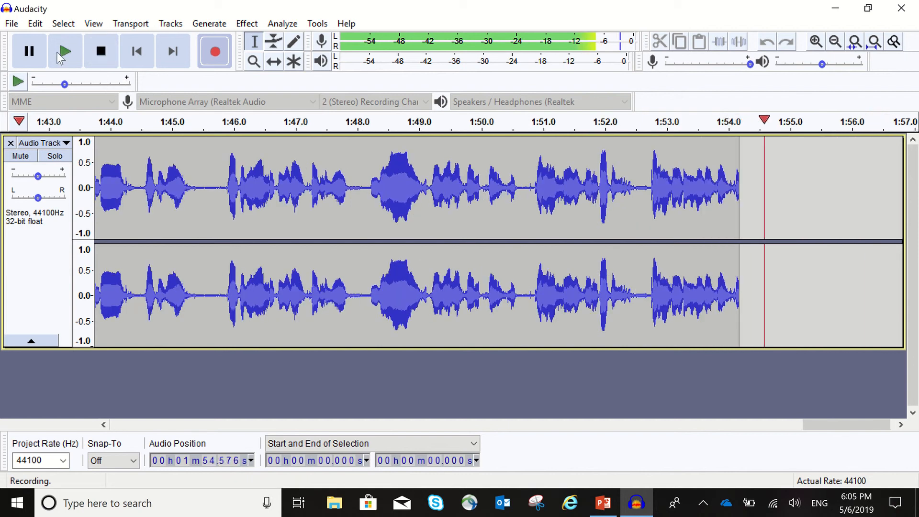
key("p")
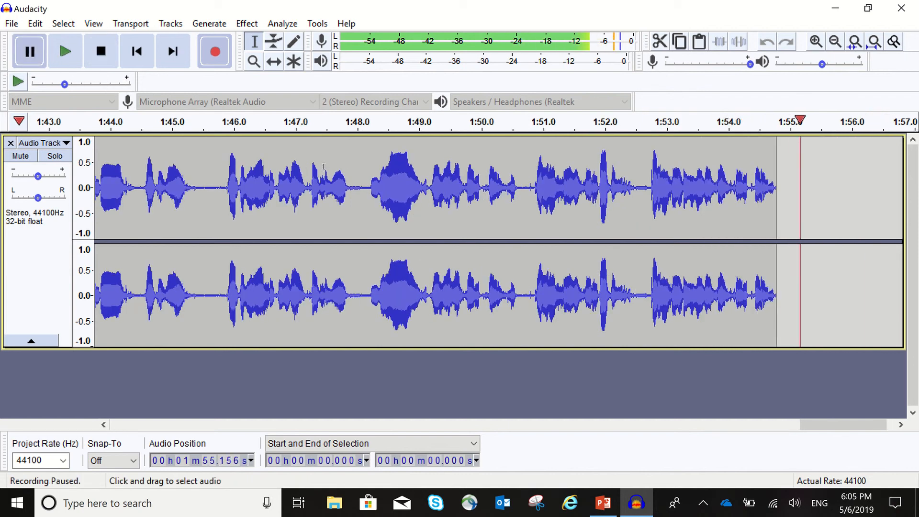
left_click(3, 23)
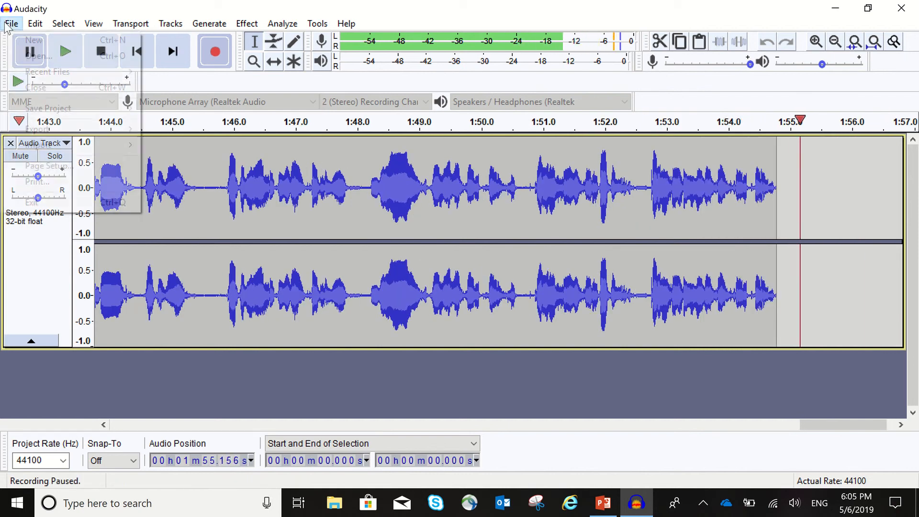
mouse_move(52, 105)
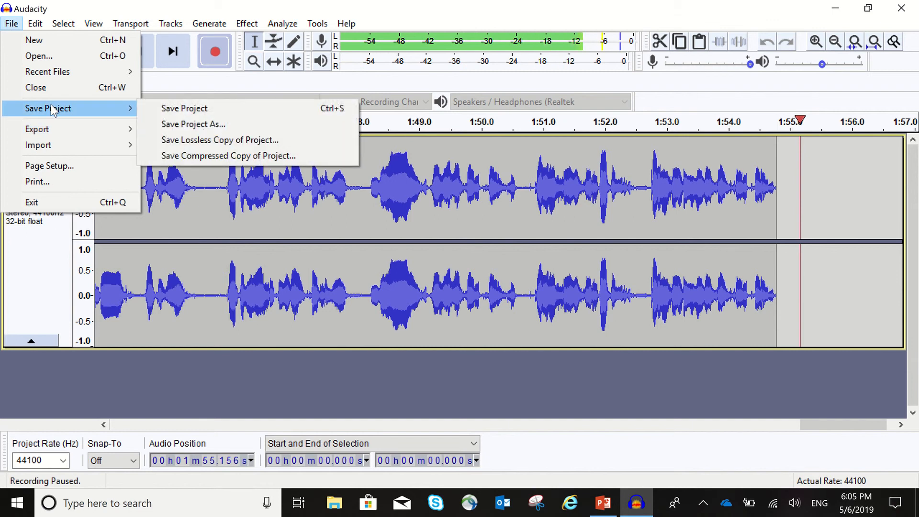
mouse_move(41, 25)
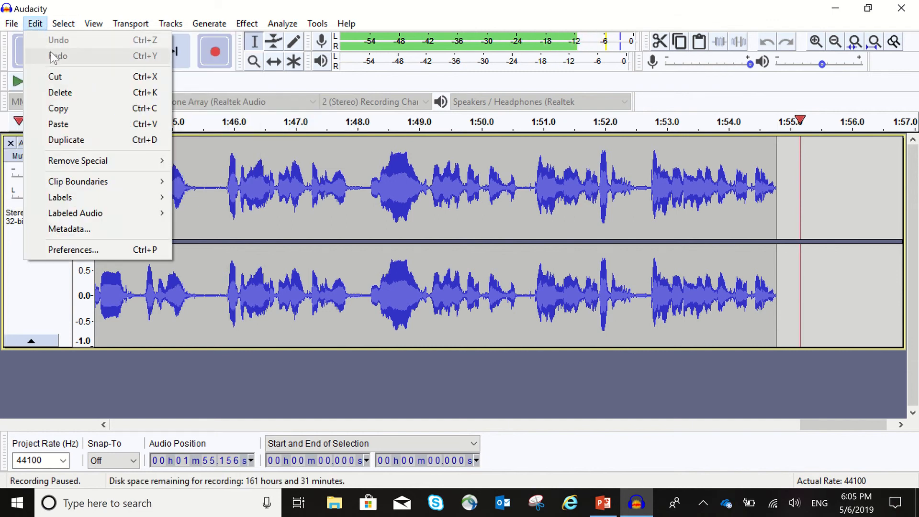
mouse_move(11, 23)
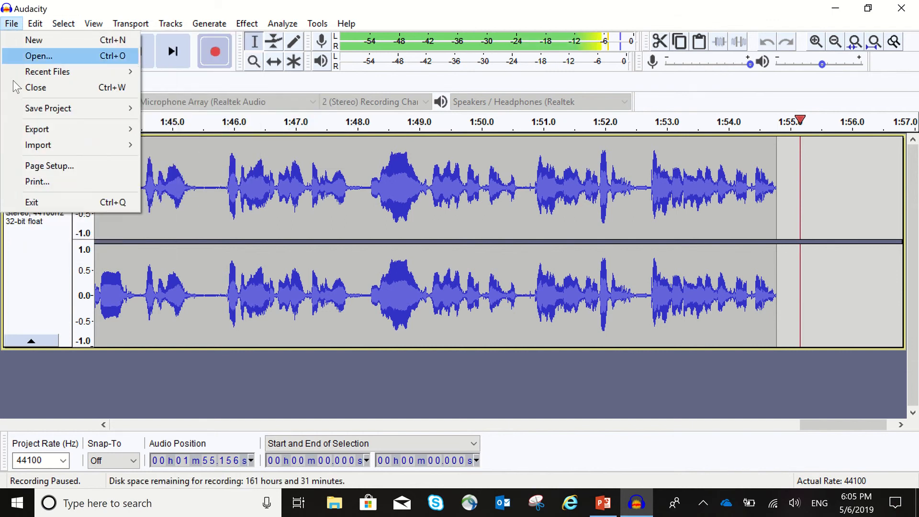
mouse_move(33, 130)
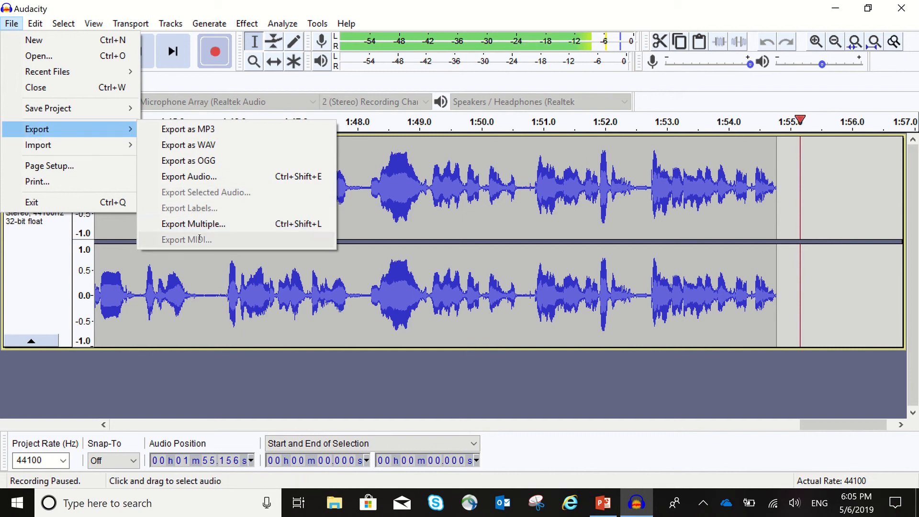
mouse_move(63, 24)
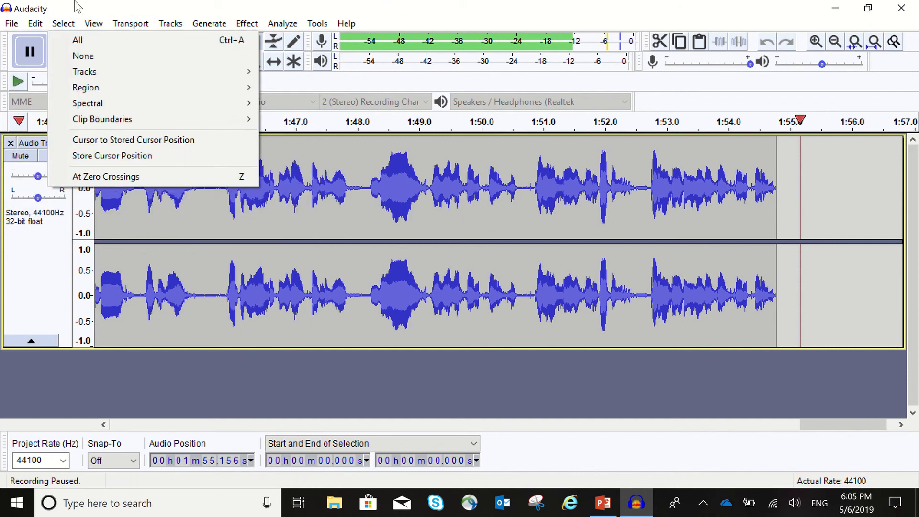
left_click(77, 6)
Stop the paused recording and start exporting it as an MP3.
left_click(100, 52)
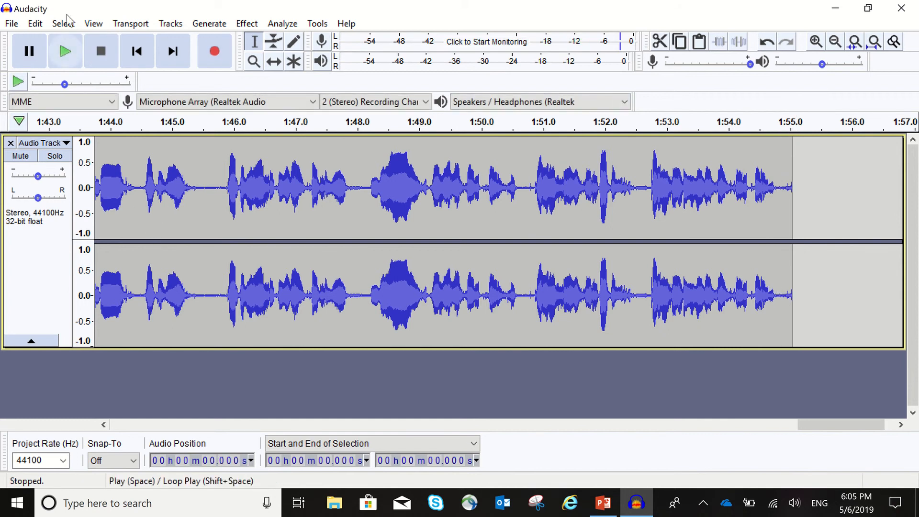
left_click(11, 24)
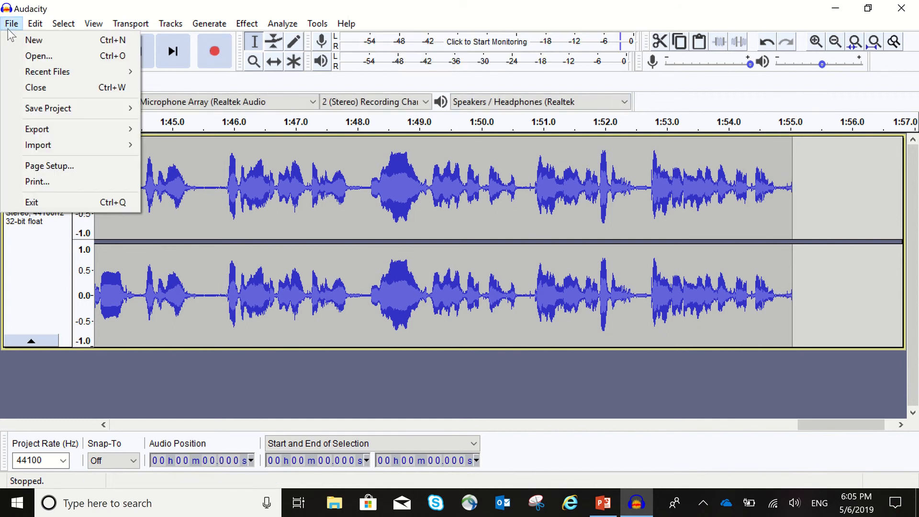
mouse_move(19, 22)
mouse_move(53, 133)
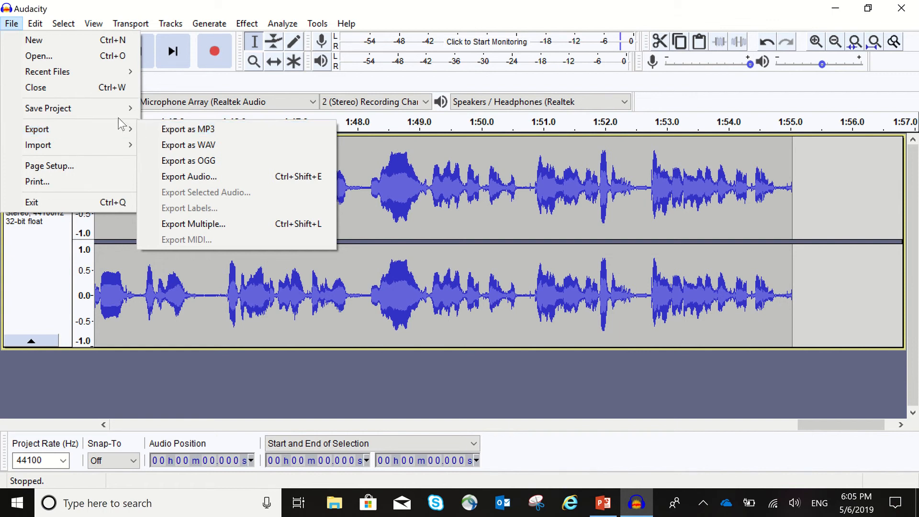
mouse_move(109, 107)
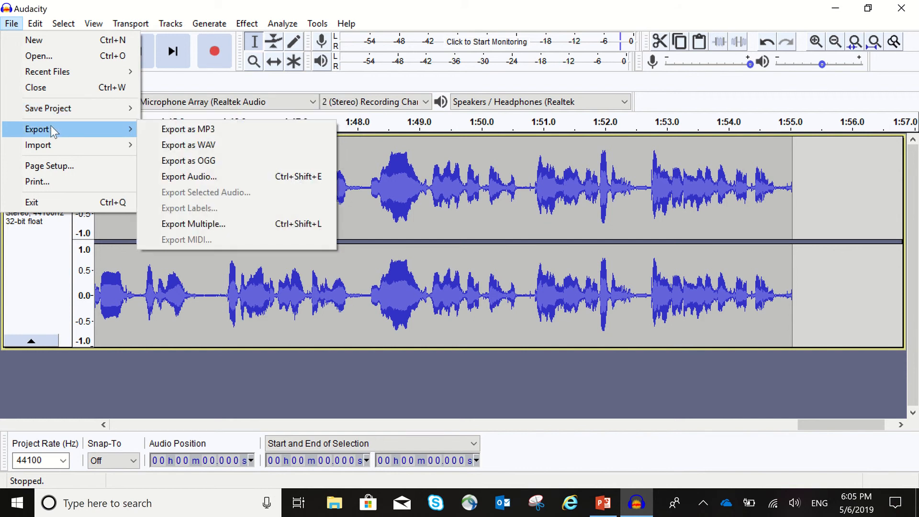
left_click(171, 135)
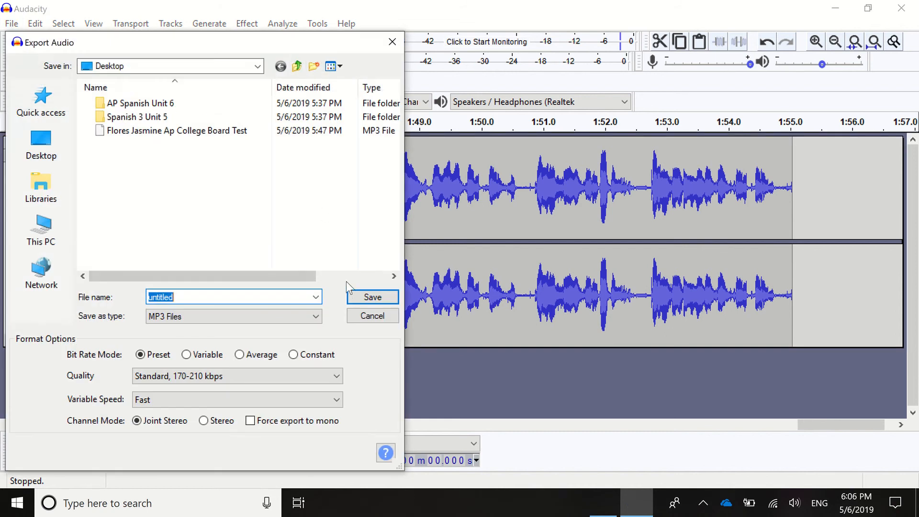
Choose the Desktop as the save location for the exported audio.
left_click(114, 70)
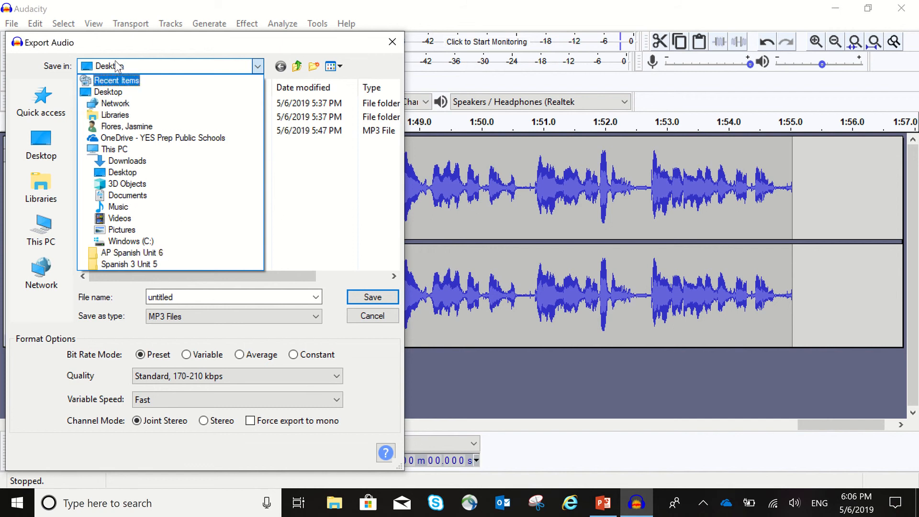
left_click(109, 91)
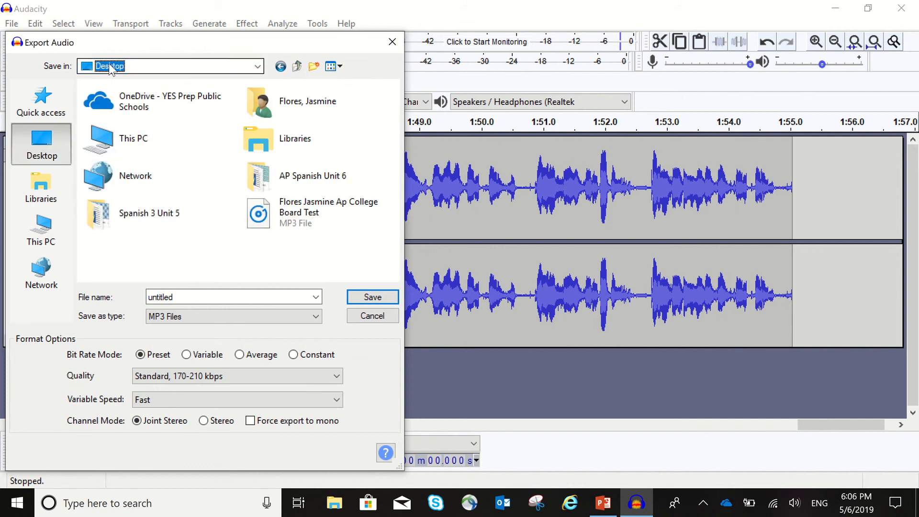
left_click(110, 68)
left_click(103, 91)
left_click(44, 141)
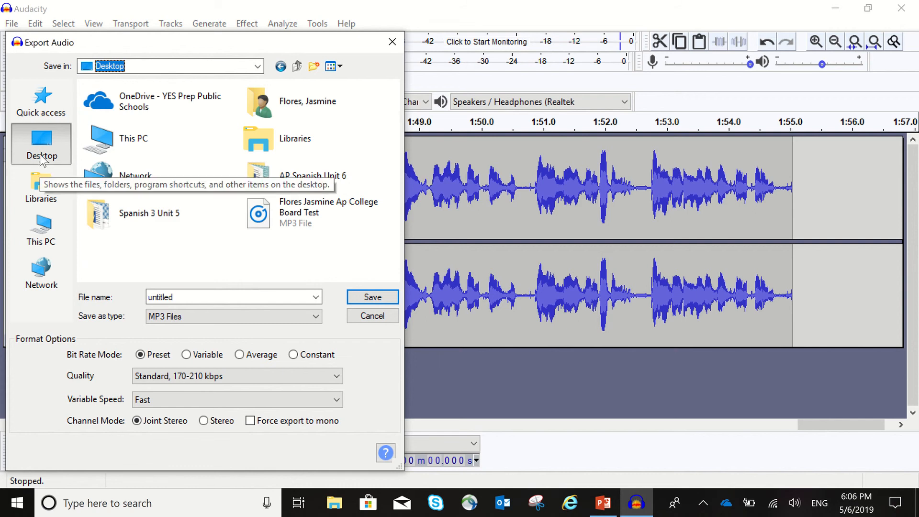
Export the audio as an MP3 file named "Whatever College Board To Name", leaving the metadata tags blank.
double_click(150, 298)
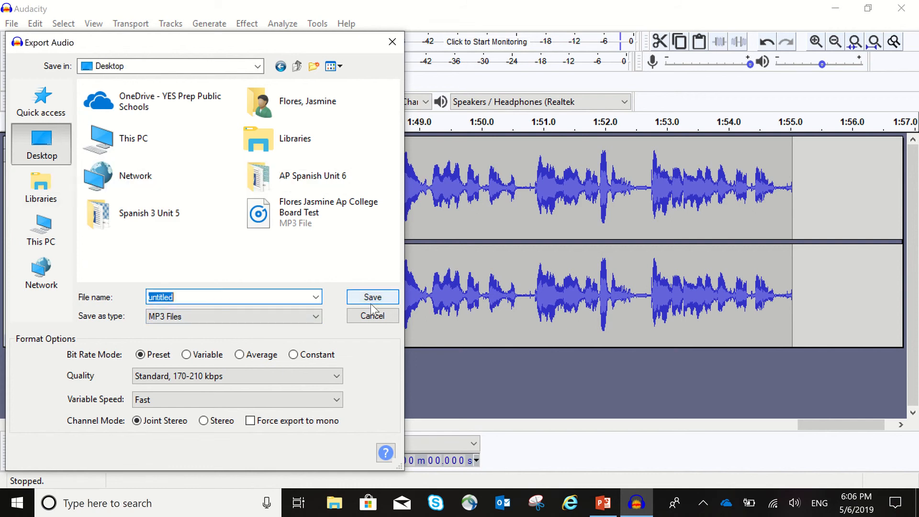
type("Whatee")
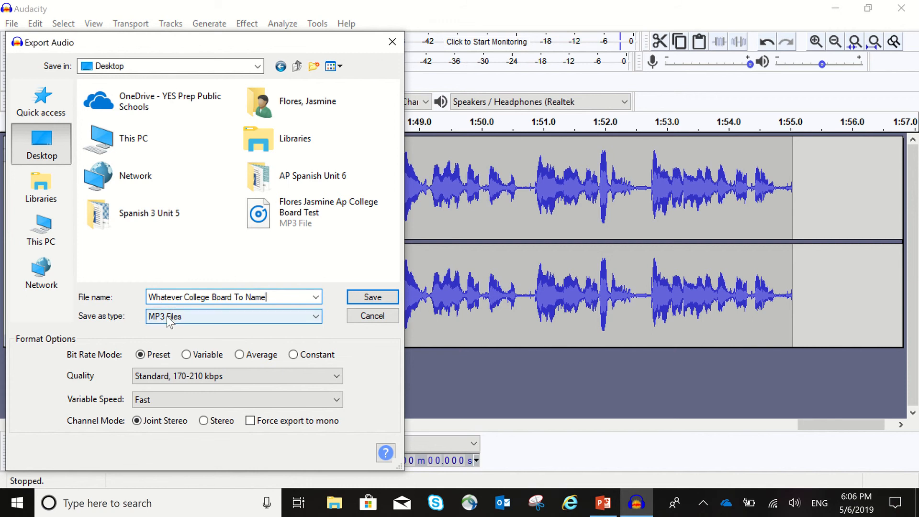
left_click(168, 319)
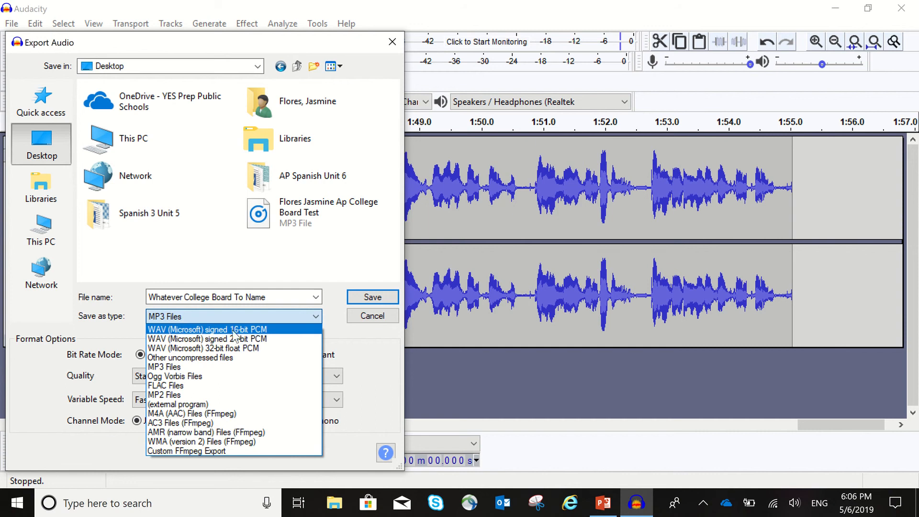
left_click(173, 367)
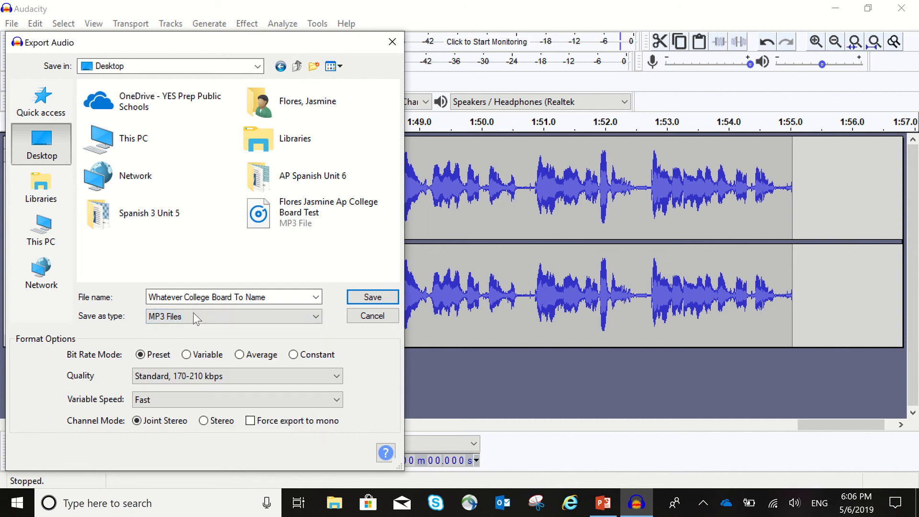
left_click(365, 298)
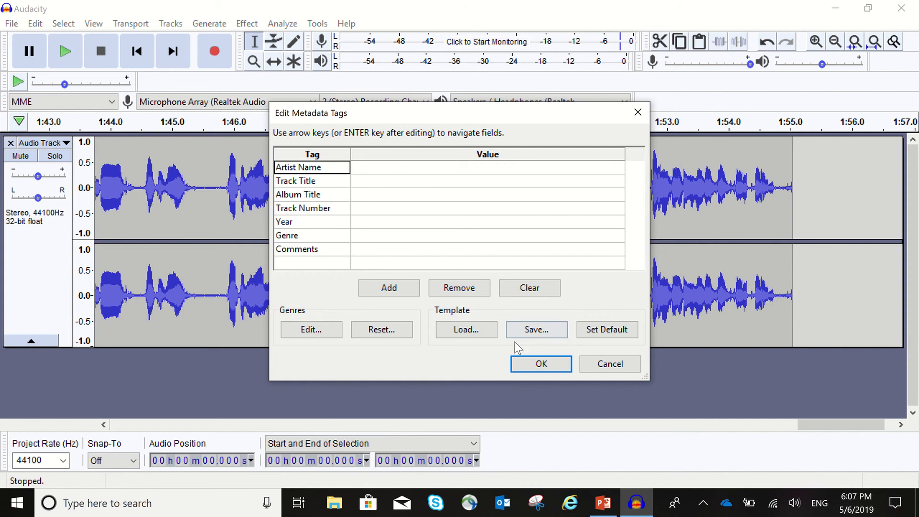
left_click(528, 364)
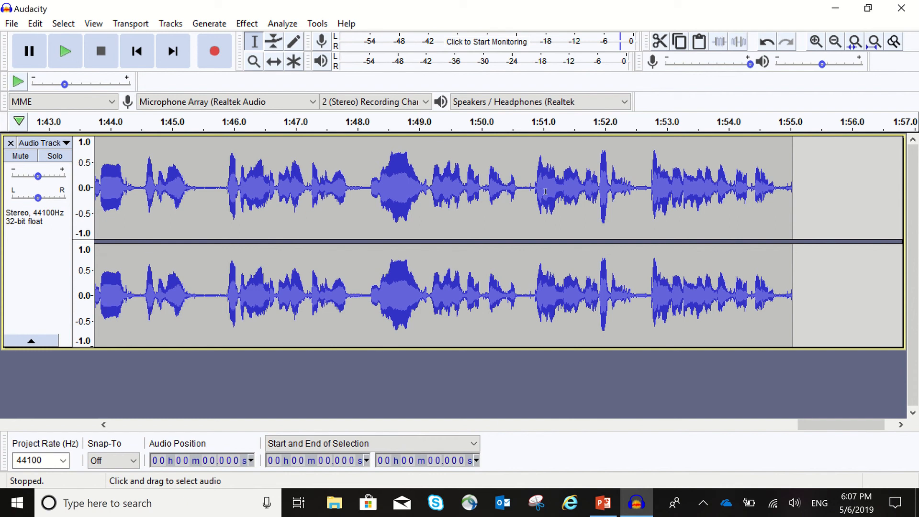
Minimize Audacity and locate the exported "Whatever College Board To Name" file on the desktop.
left_click(836, 8)
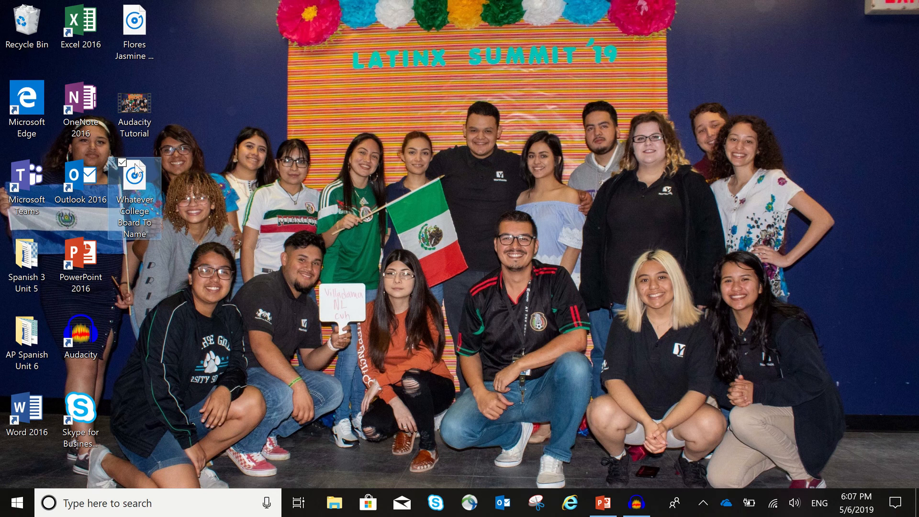
left_click(142, 191)
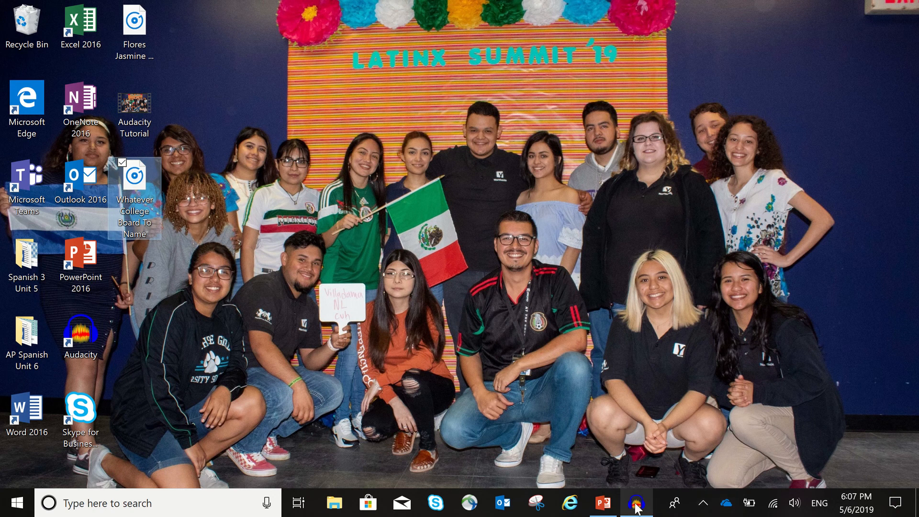
Bring Audacity back up and close it without saving the project.
mouse_move(637, 508)
left_click(630, 457)
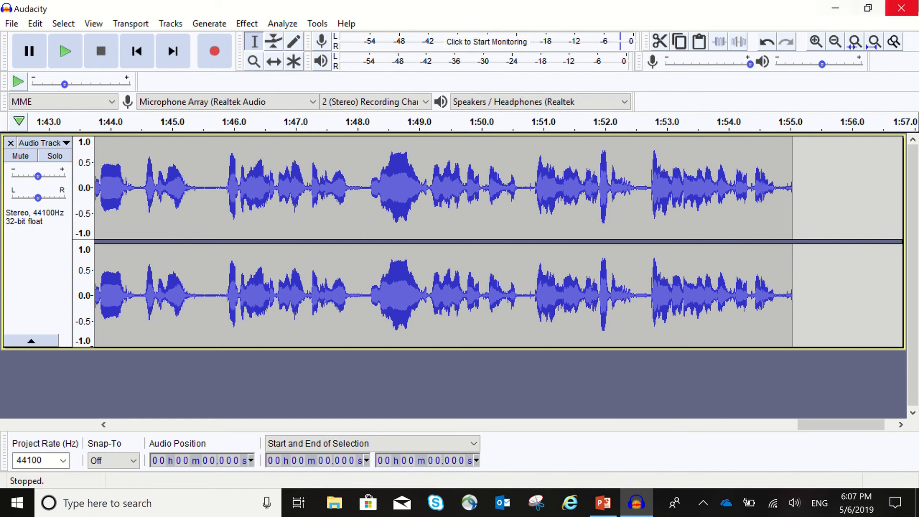
left_click(915, 7)
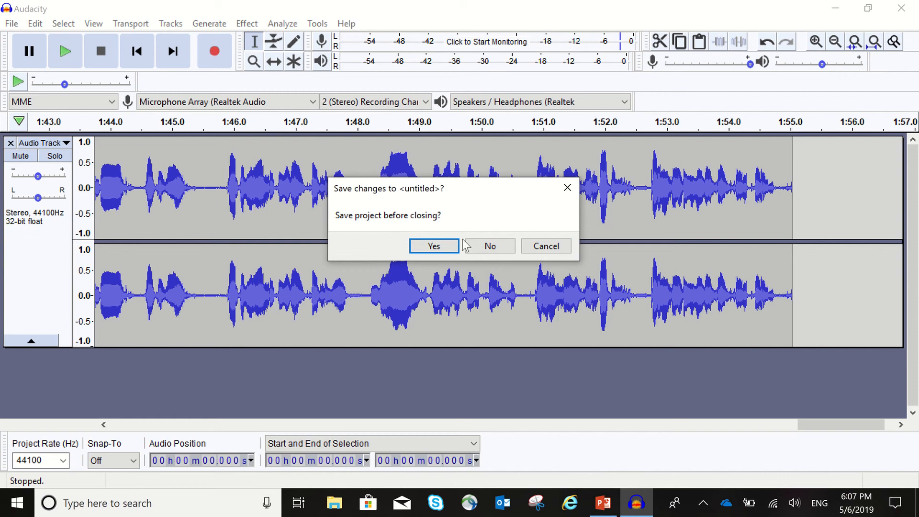
left_click(504, 244)
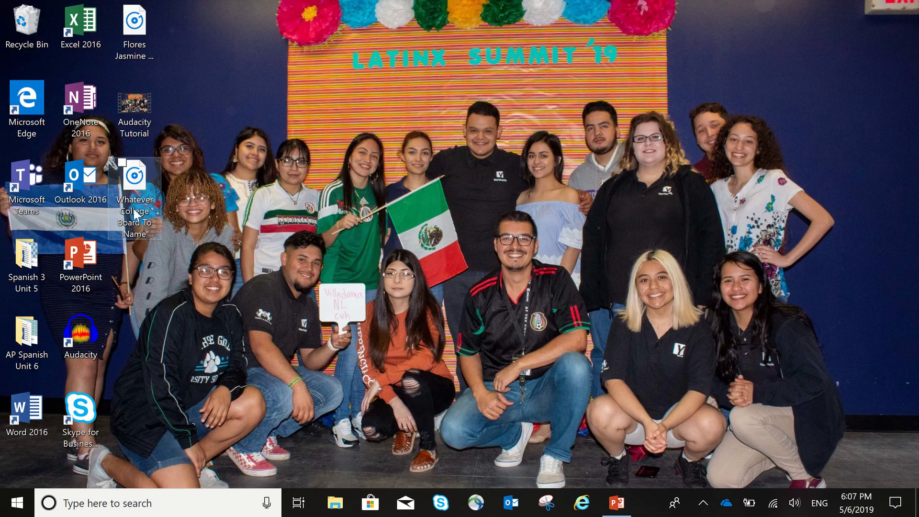
Move the "Whatever College Board To Name" file to an empty spot in the desktop's first icon row, apart from the other icons, and deselect it.
left_click_drag(150, 205, 314, 114)
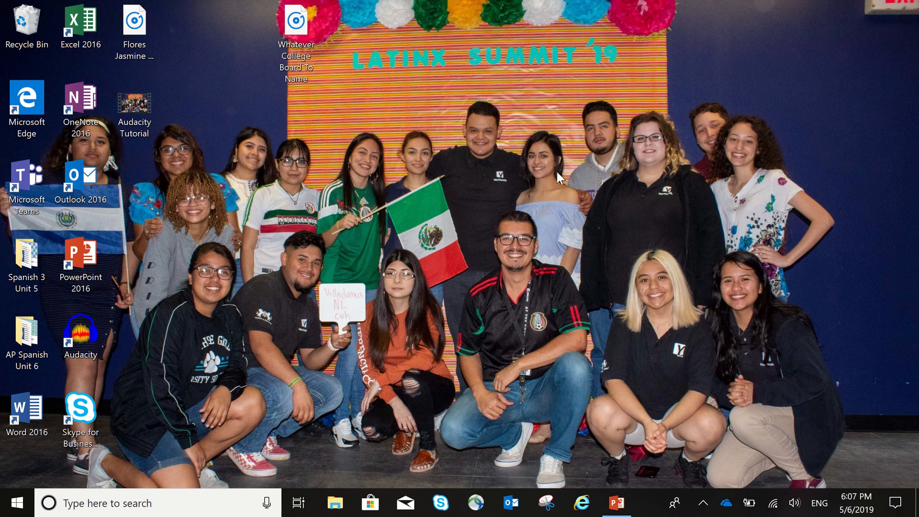
left_click_drag(302, 33, 410, 111)
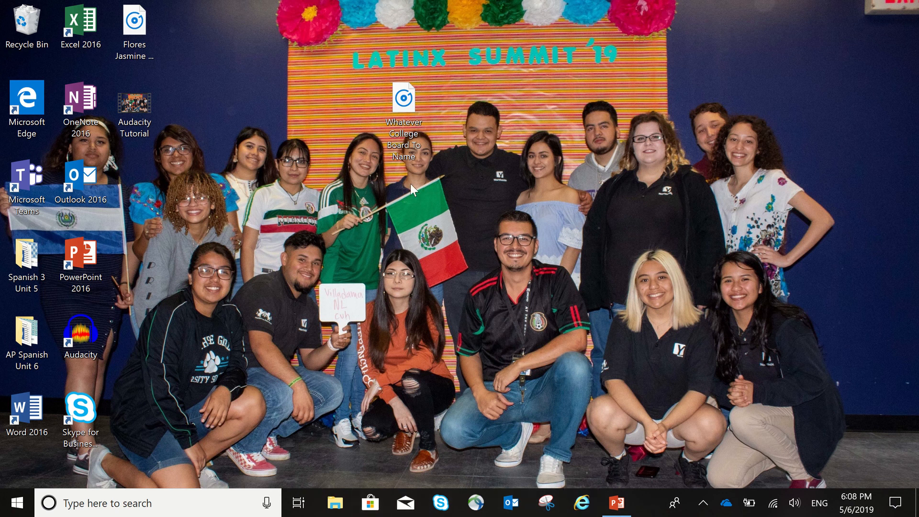
left_click_drag(389, 112, 227, 39)
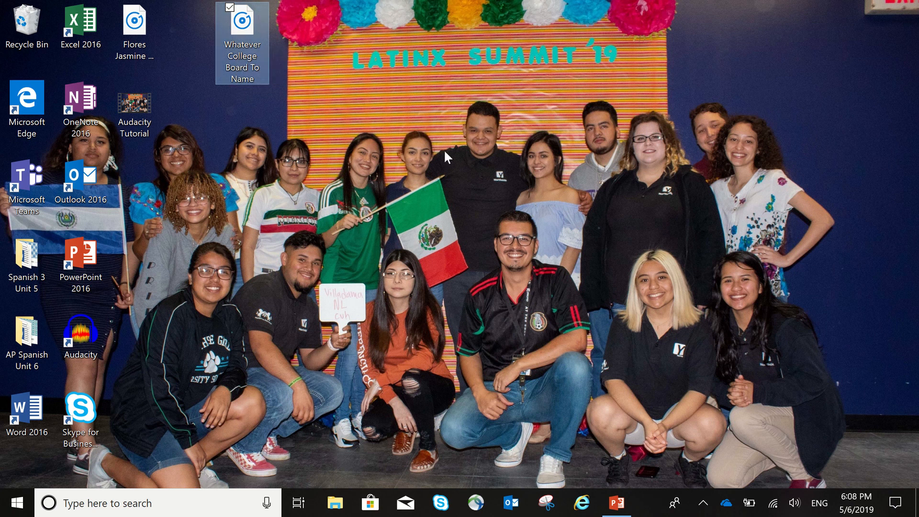
left_click(208, 376)
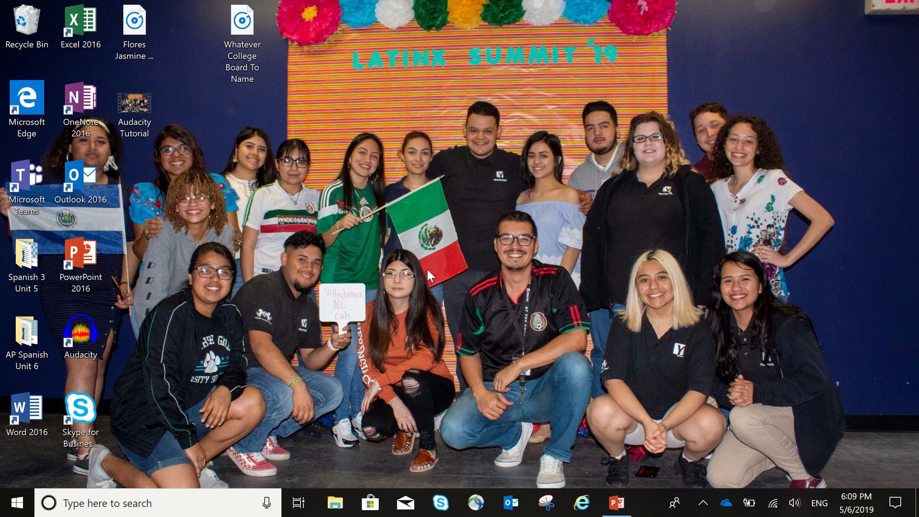
mouse_move(515, 6)
mouse_move(643, 2)
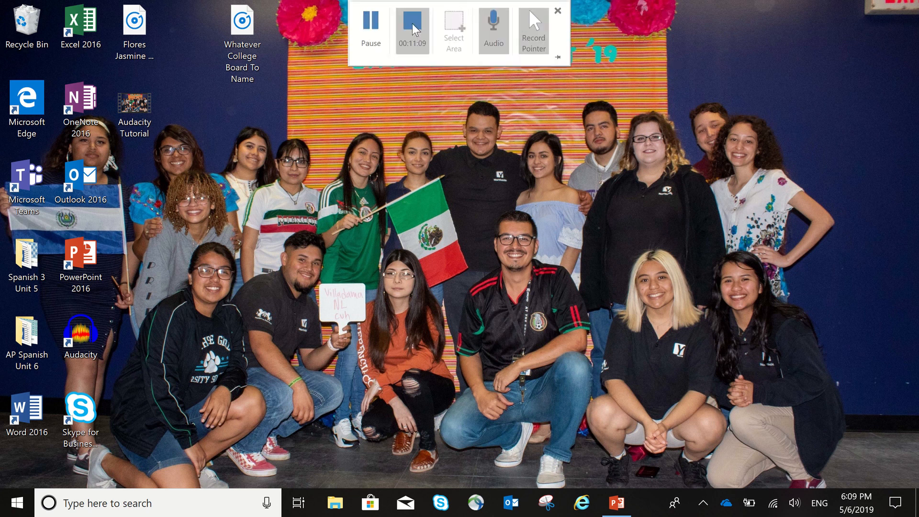